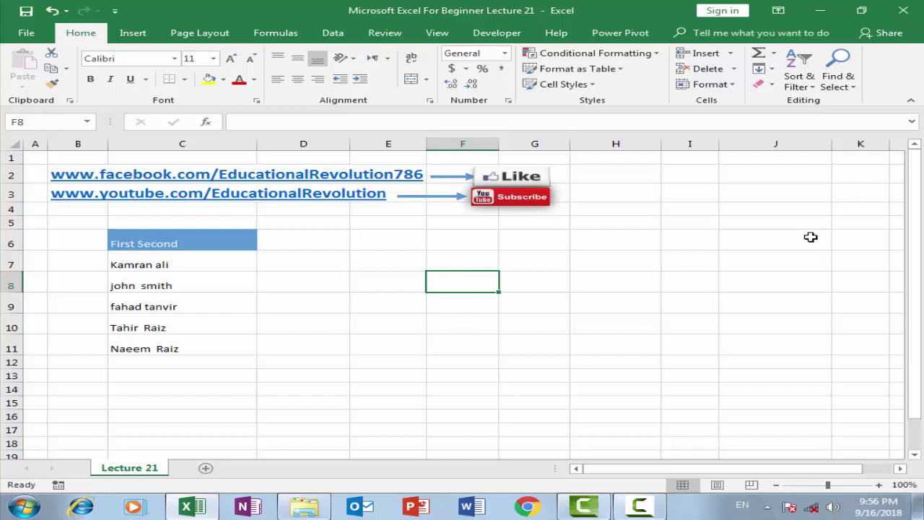
Step: Move the Windows colour-scheme prompt down off the Lecture 21 sheet, checking the Fill options
click(772, 70)
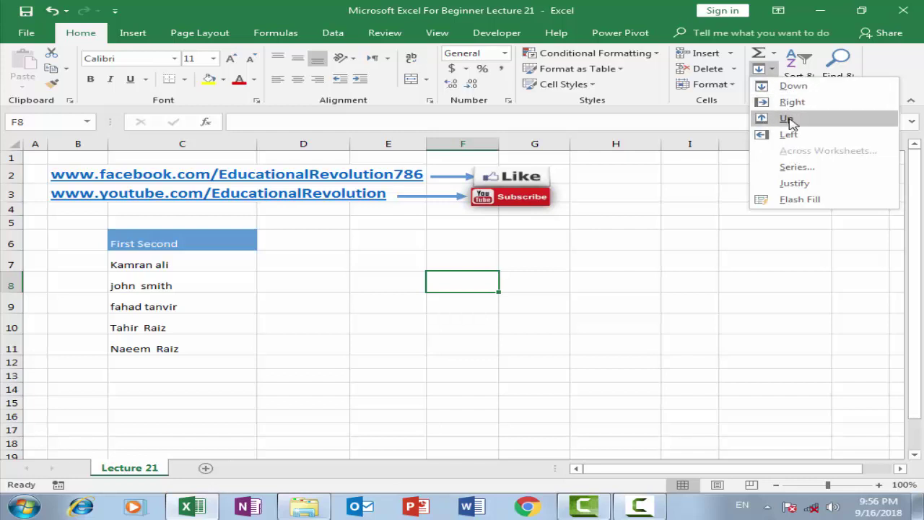
click(693, 268)
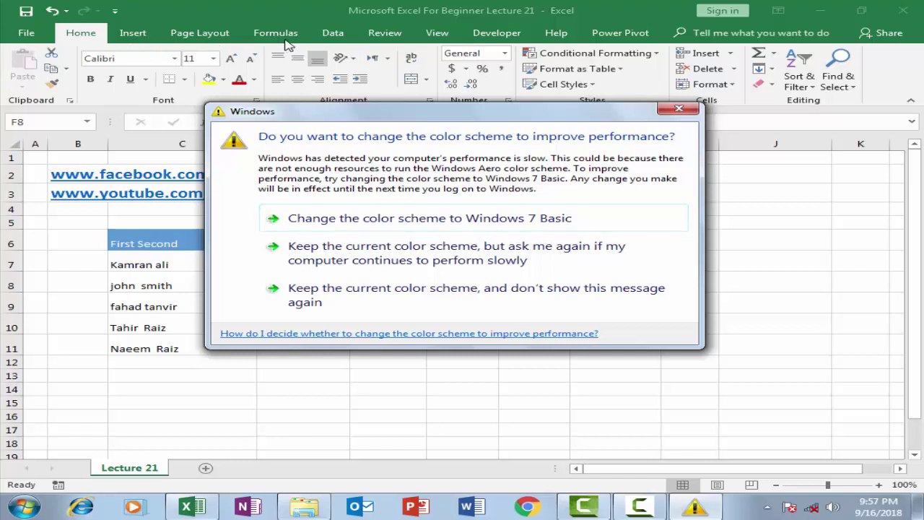
drag(454, 114, 512, 452)
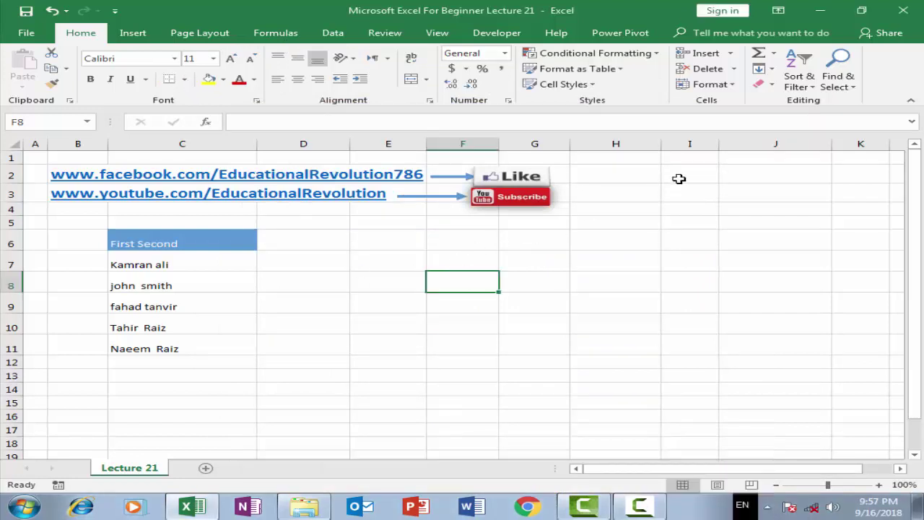
click(770, 70)
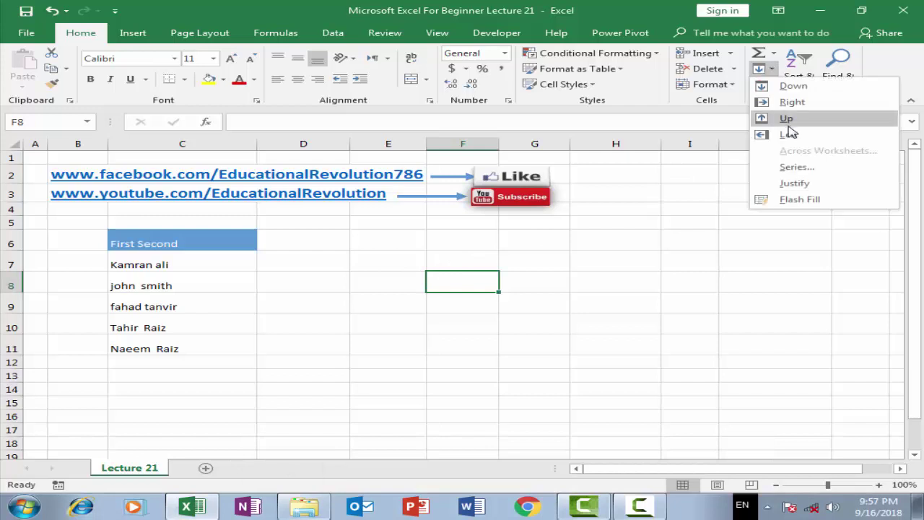
click(556, 320)
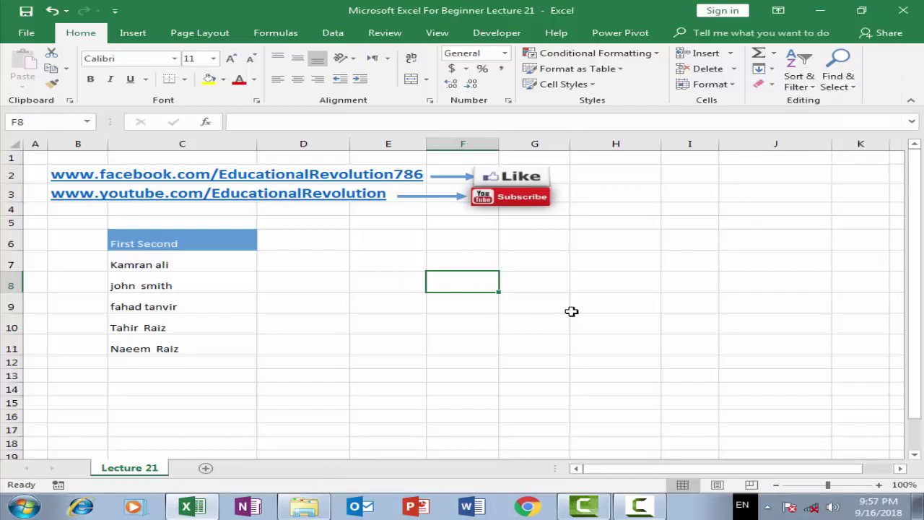
Step: Enter zain in F8 and try a Fill Right on the empty G8:I8
text(zain)
key(Return)
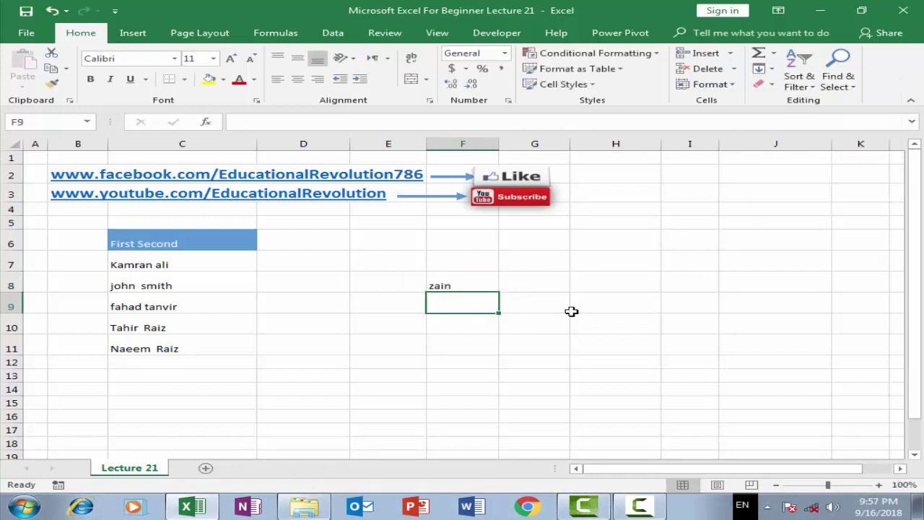
drag(551, 282, 701, 281)
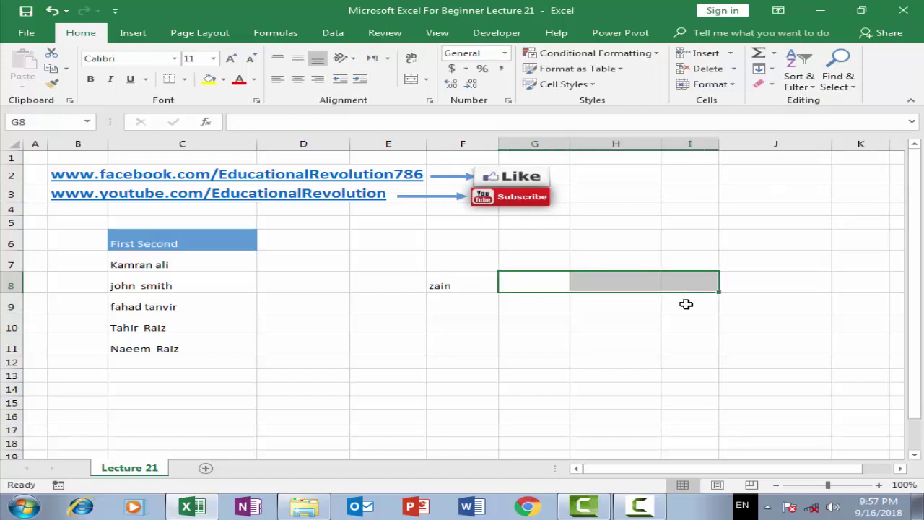
click(759, 69)
click(785, 103)
Step: Fill zain from F8 right across G8, H8 and I8
drag(441, 286, 699, 283)
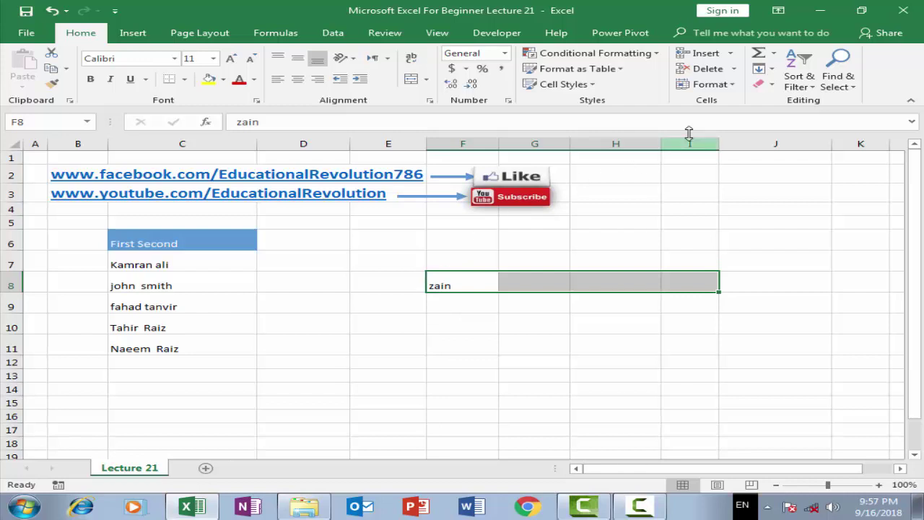
click(764, 69)
click(792, 103)
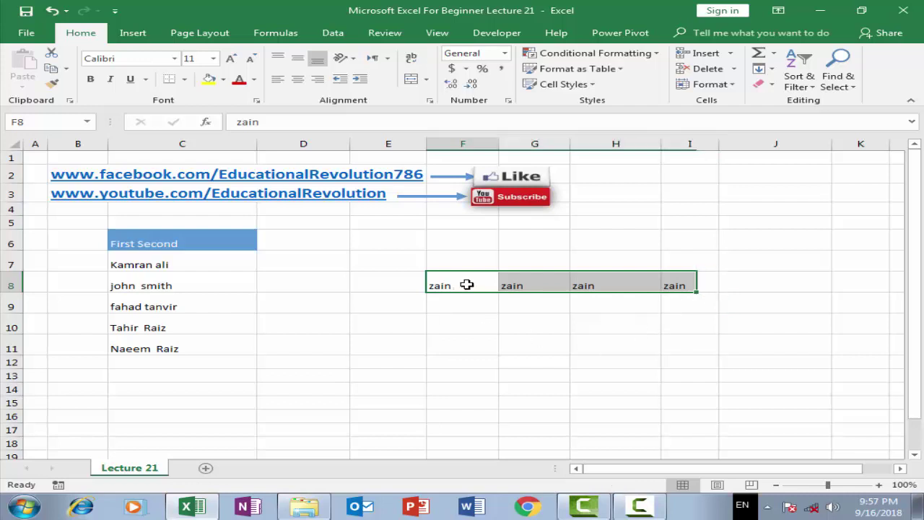
drag(468, 286, 463, 221)
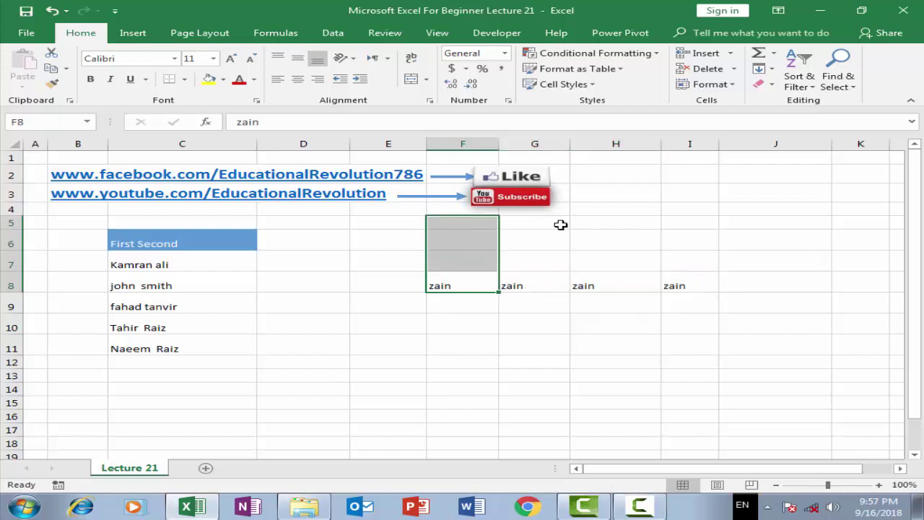
Step: Fill zain up from F8 into F5:F7, then down into F9:F14
click(771, 73)
click(783, 122)
drag(462, 289, 458, 389)
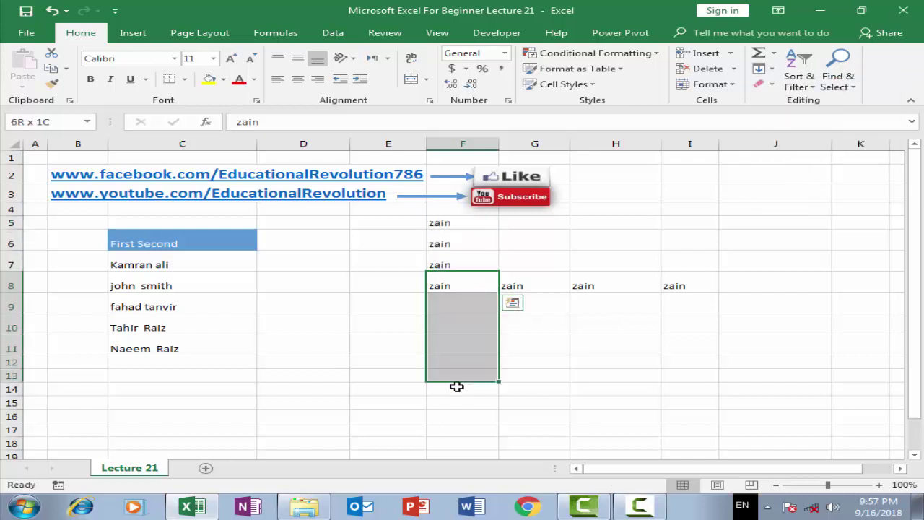
click(771, 69)
click(792, 85)
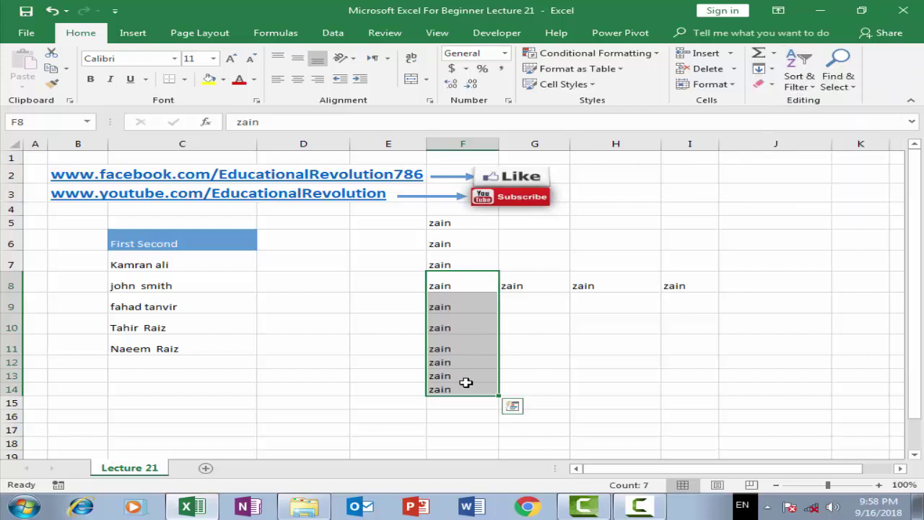
Step: Fill zain left from F8 into D8 and E8, then deselect onto G10
drag(440, 287, 289, 287)
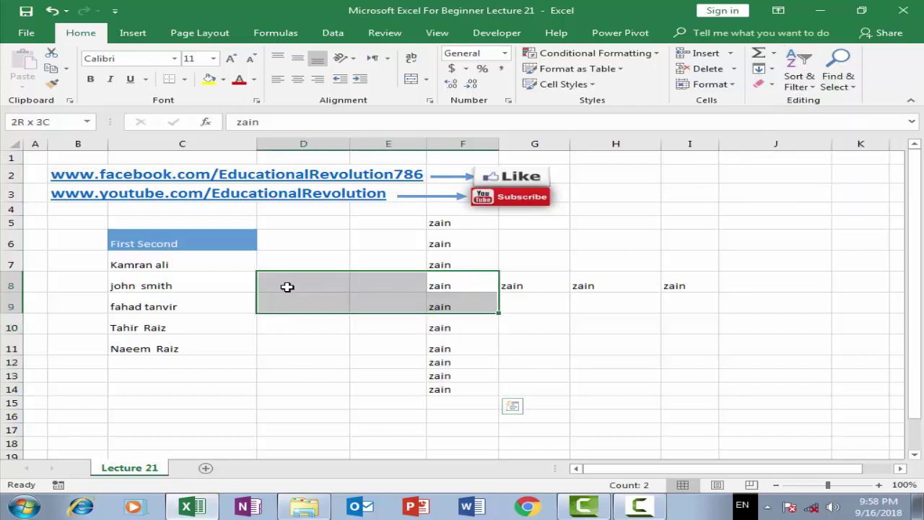
click(770, 70)
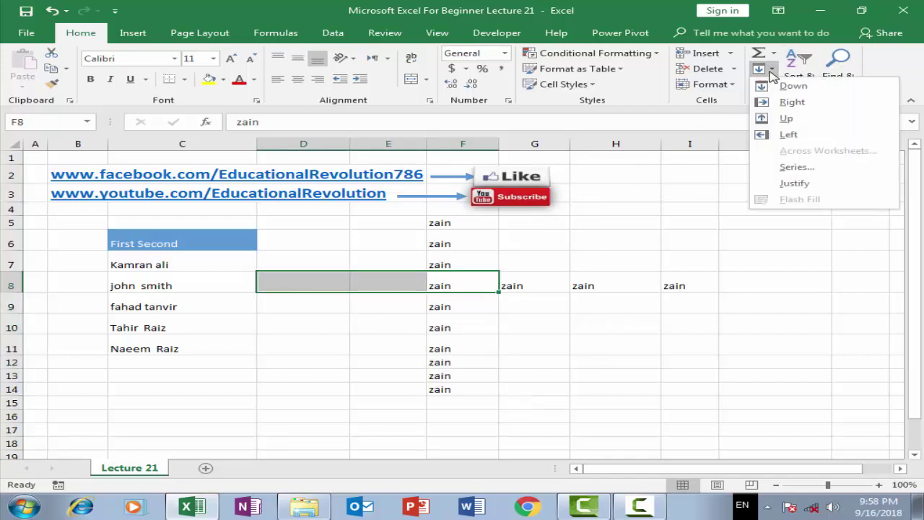
click(787, 133)
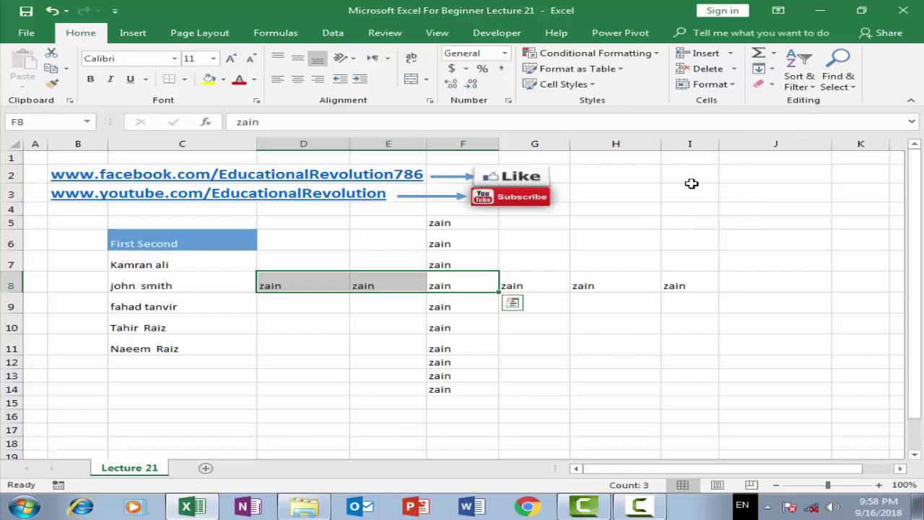
click(770, 69)
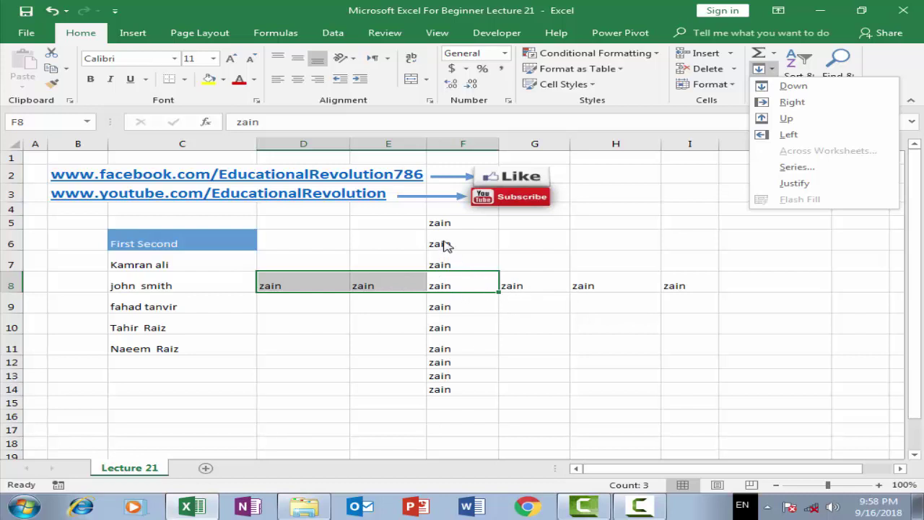
click(488, 313)
click(500, 323)
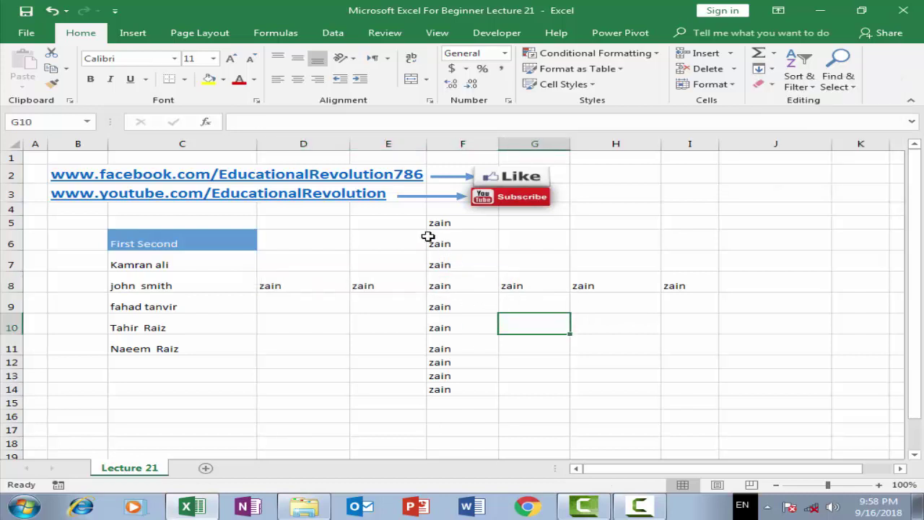
Step: Clear all zain entries from D5:I14 and enter zain fresh in F9
drag(318, 225, 665, 386)
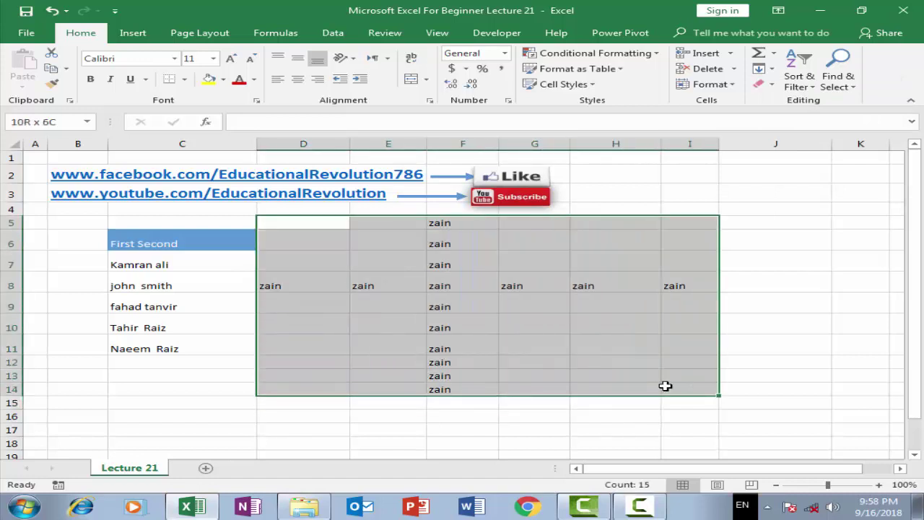
key(Delete)
drag(449, 284, 476, 357)
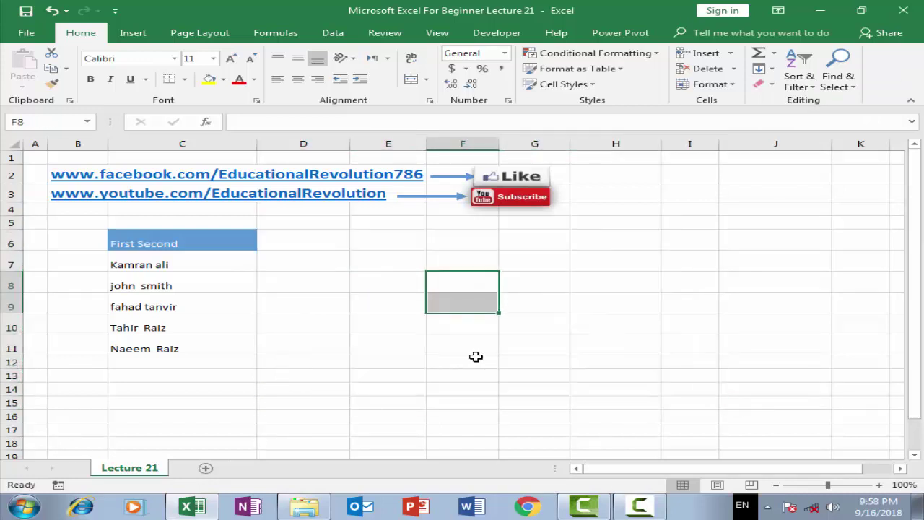
click(468, 316)
text(z)
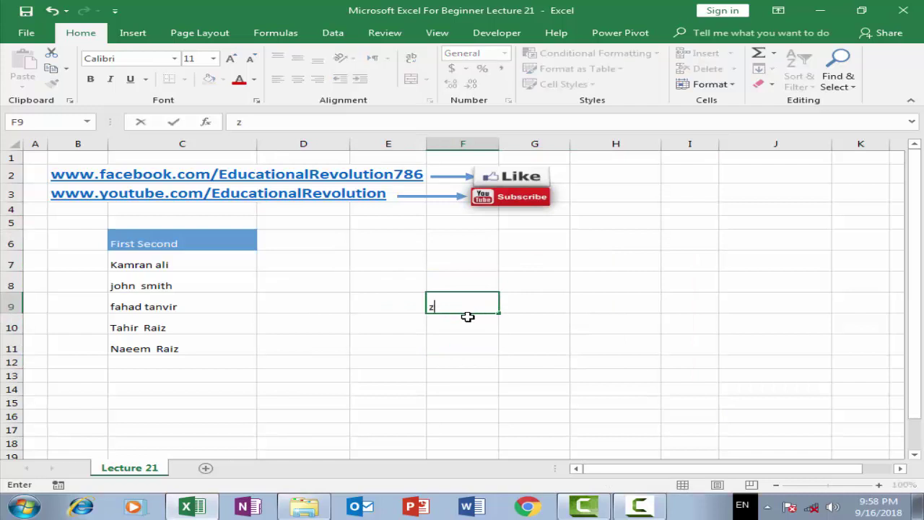
text(ain)
key(Return)
Step: Copy zain from F9 into G9 with Ctrl+R and into F10 with Ctrl+D
key(Up)
key(Right)
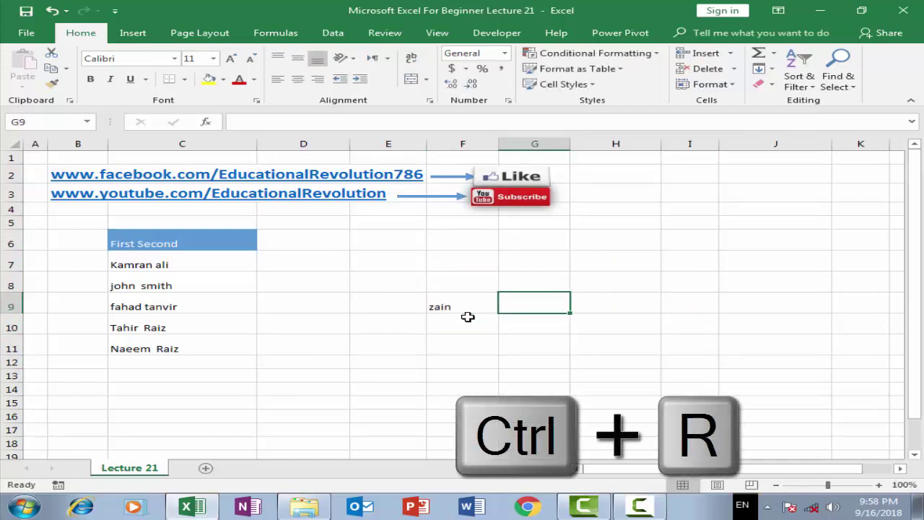
key(ctrl+r)
key(Left)
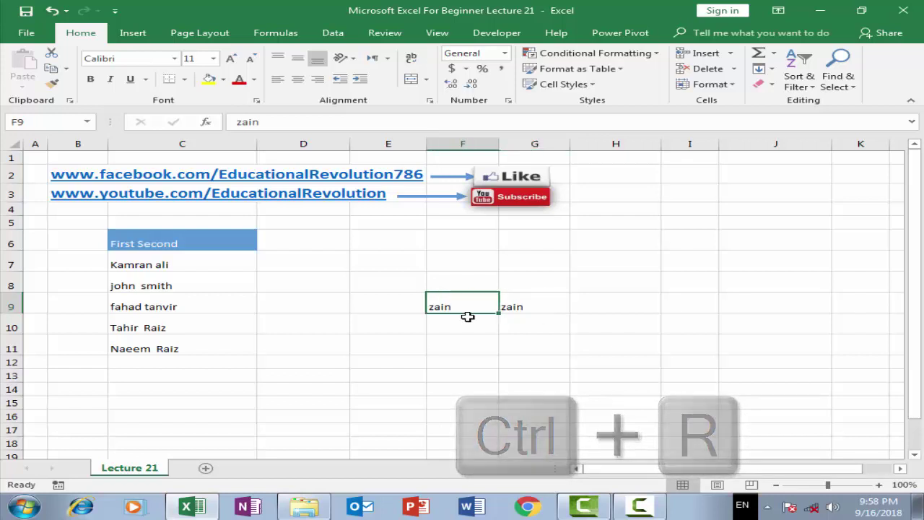
key(Up)
key(Down)
key(Down)
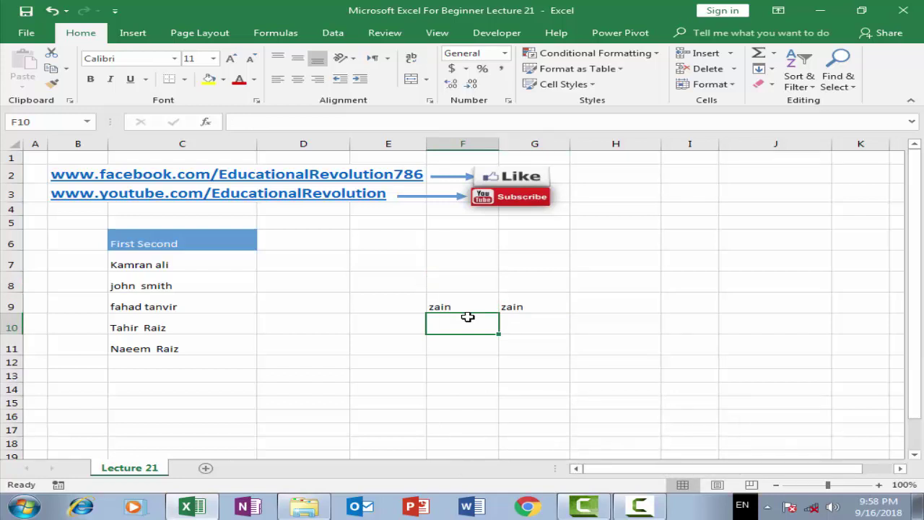
key(ctrl+d)
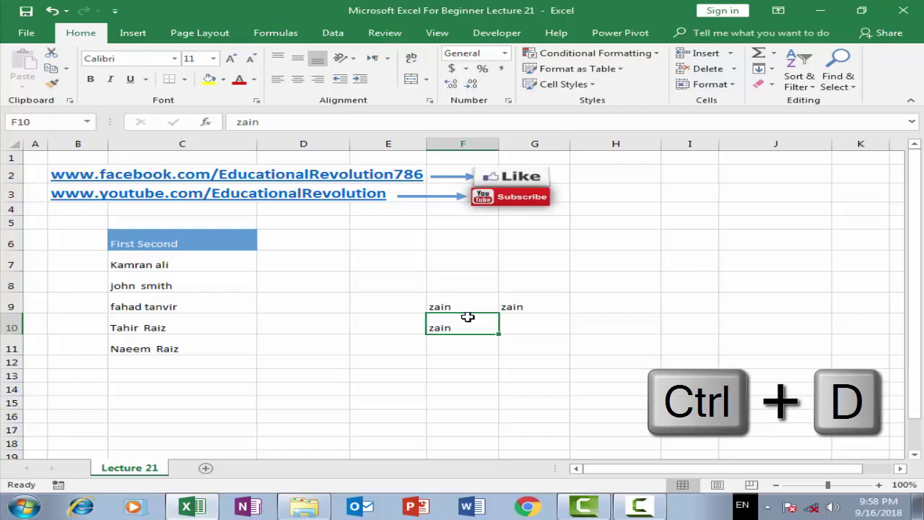
click(764, 72)
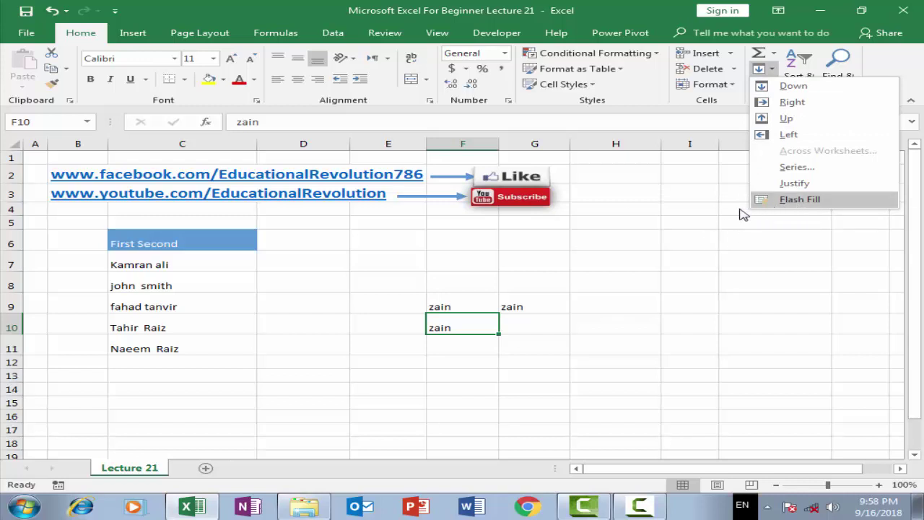
click(679, 297)
click(331, 39)
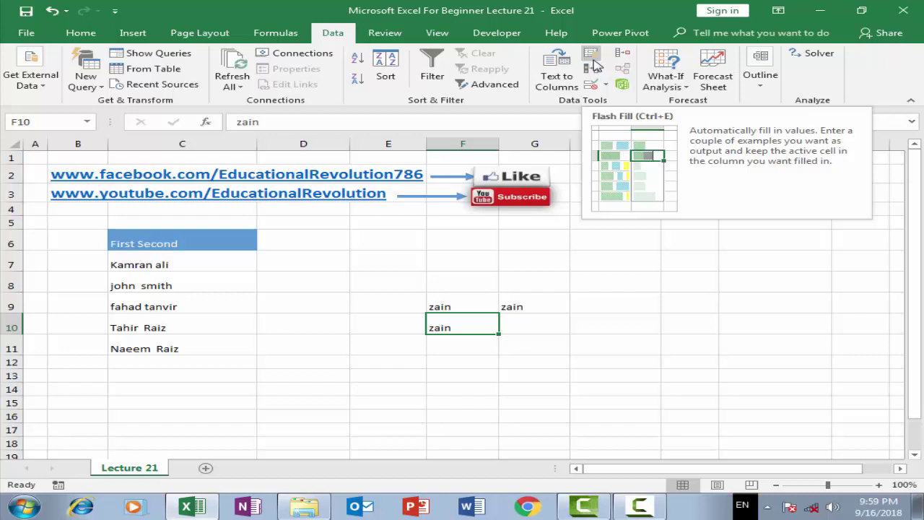
click(78, 32)
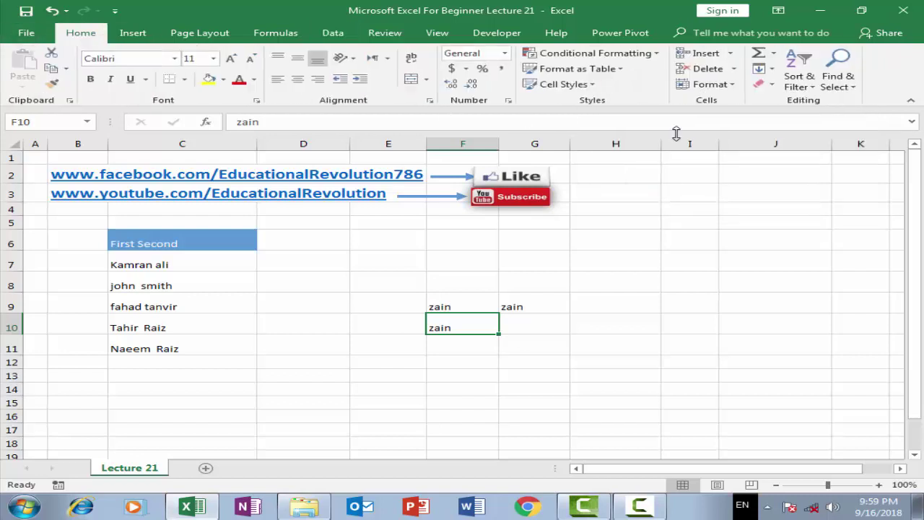
click(809, 95)
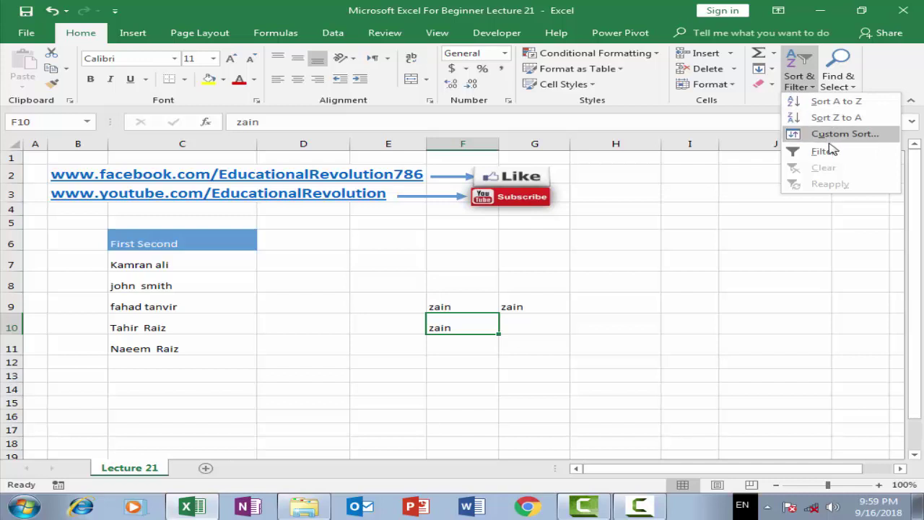